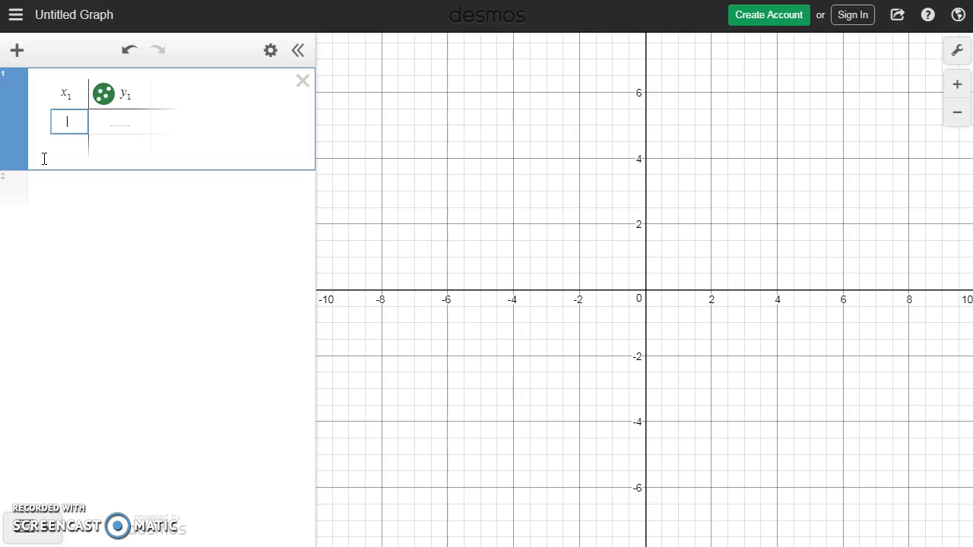
Step: Rename the table's column headings to n₁ and C₁, and add a third column headed R₁
{"action": "left_click", "coordinate": [64, 94]}
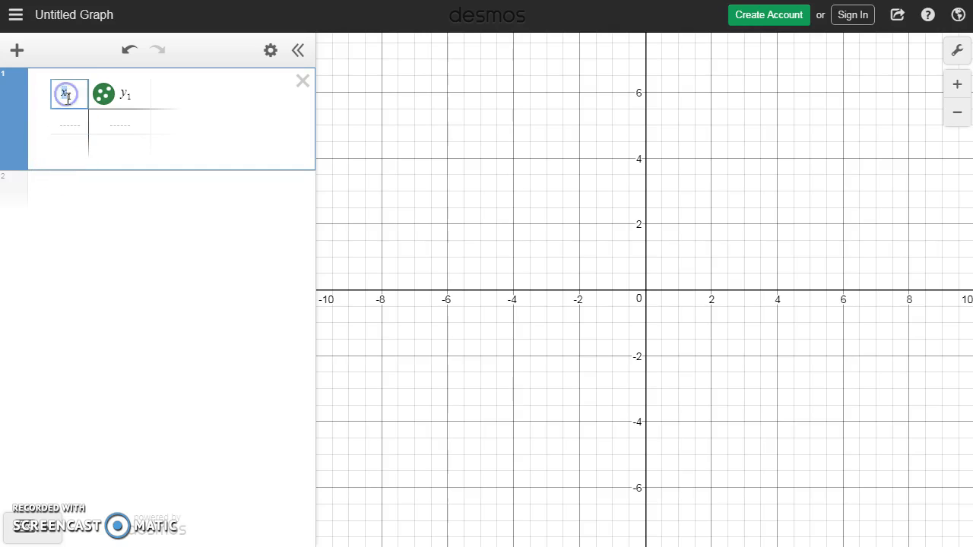
{"action": "type", "text": "n"}
{"action": "left_click", "coordinate": [126, 94]}
{"action": "left_click_drag", "start_coordinate": [127, 95], "coordinate": [124, 96]}
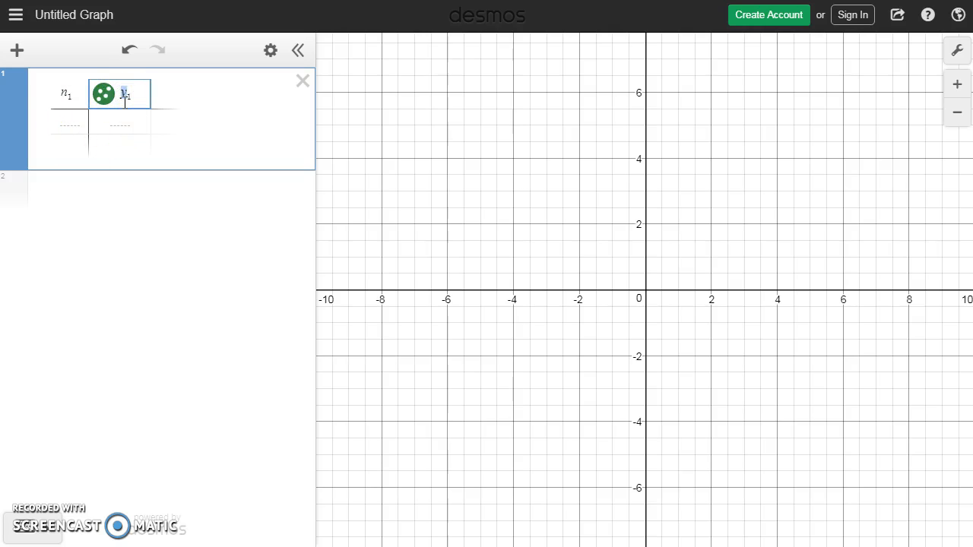
{"action": "type", "text": "C"}
{"action": "left_click", "coordinate": [166, 93]}
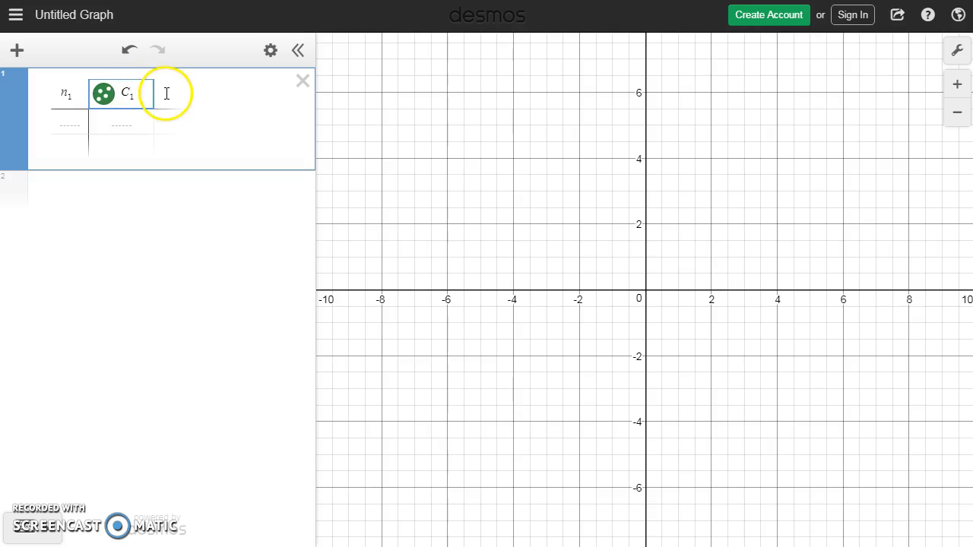
{"action": "type", "text": "R1"}
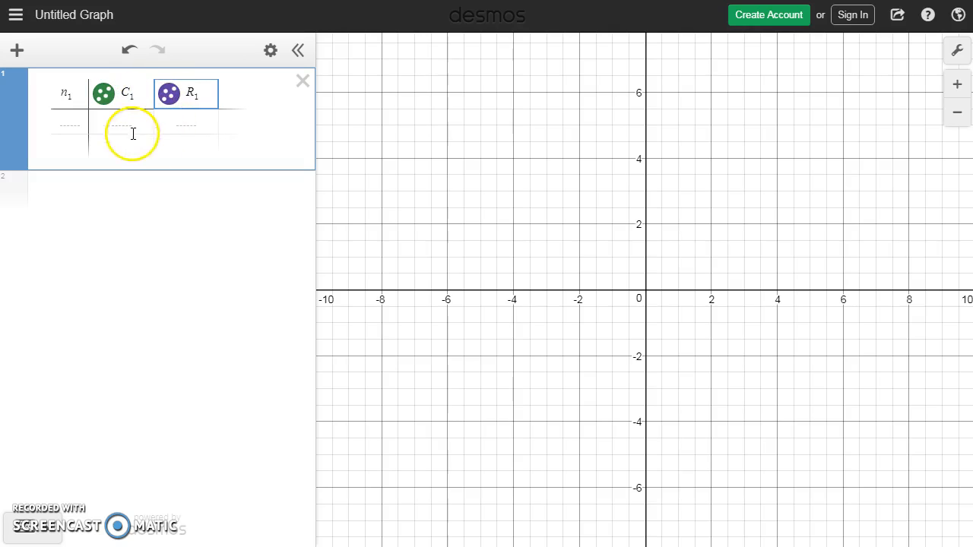
Step: Replace the C₁ column heading with the cost expression 150n₁ + 8000
{"action": "left_click_drag", "start_coordinate": [137, 94], "coordinate": [126, 93]}
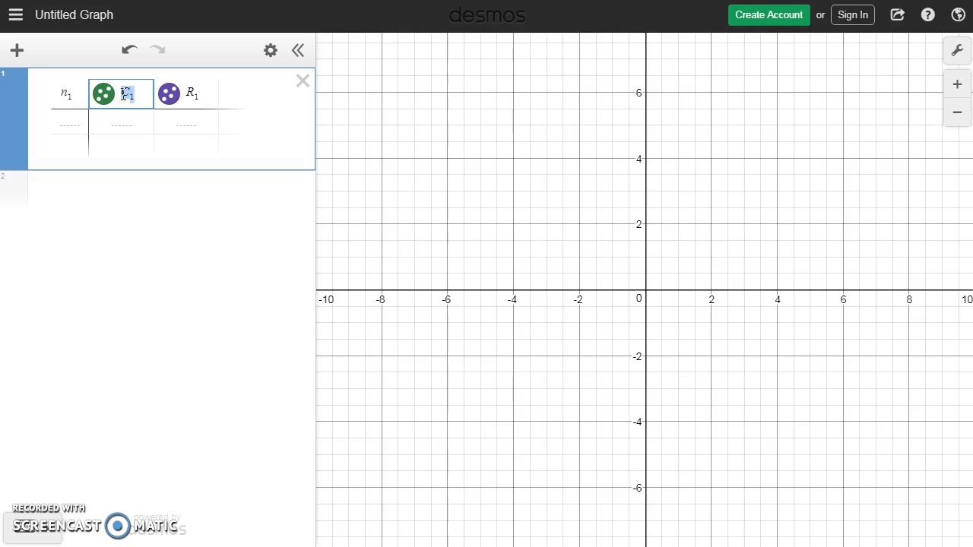
{"action": "type", "text": "150n1 + 8000"}
{"action": "left_click", "coordinate": [63, 109]}
Step: Replace the R₁ column heading with 350n₁ and widen the expression list to fit the whole table
{"action": "double_click", "coordinate": [235, 92]}
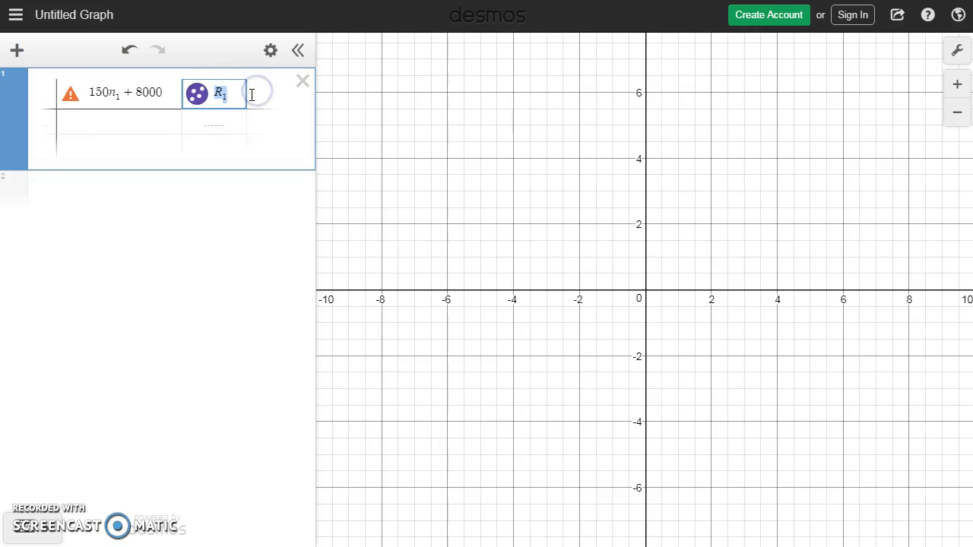
{"action": "type", "text": "350n1"}
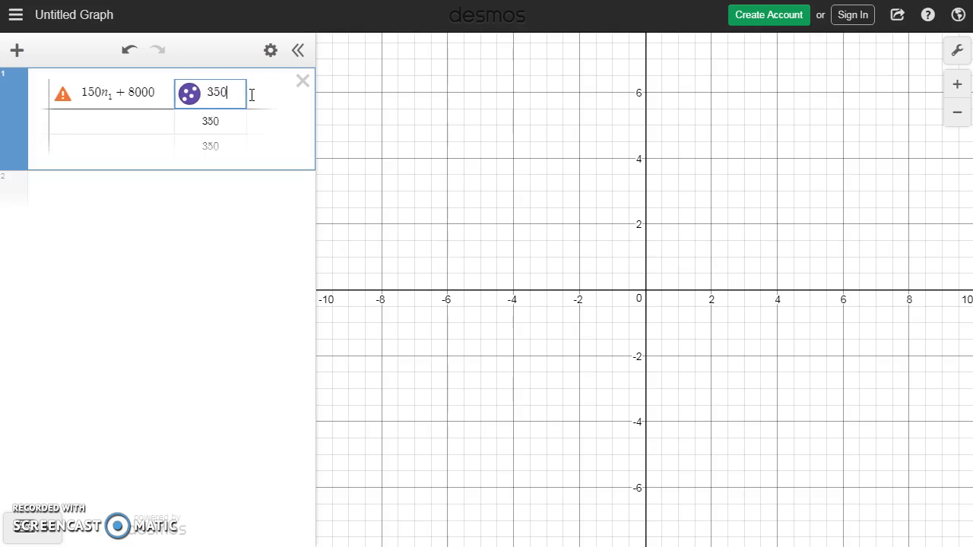
{"action": "left_click", "coordinate": [270, 100]}
{"action": "left_click_drag", "start_coordinate": [316, 145], "coordinate": [336, 146]}
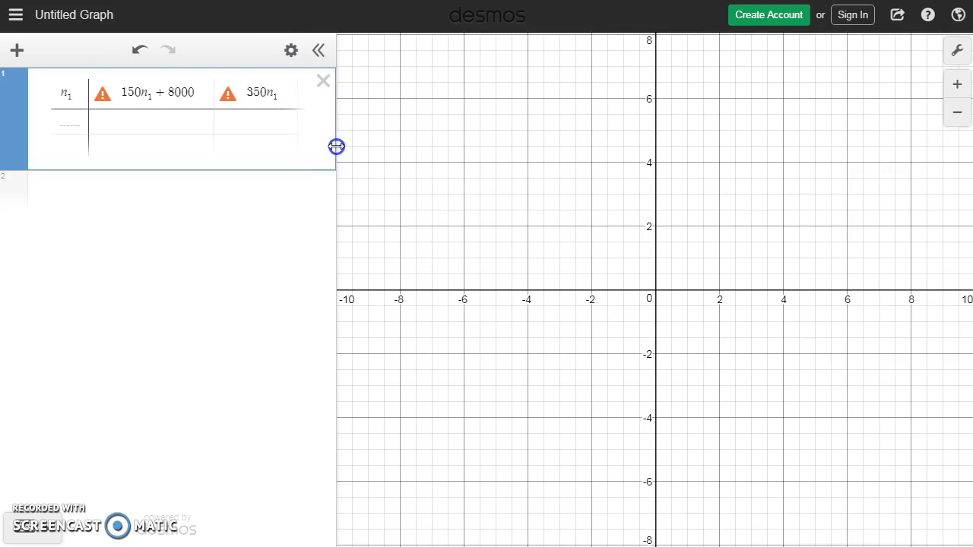
Step: Fill the n₁ column with the values 0, 10, 20, 30, 40, 50 and 60
{"action": "left_click", "coordinate": [70, 121]}
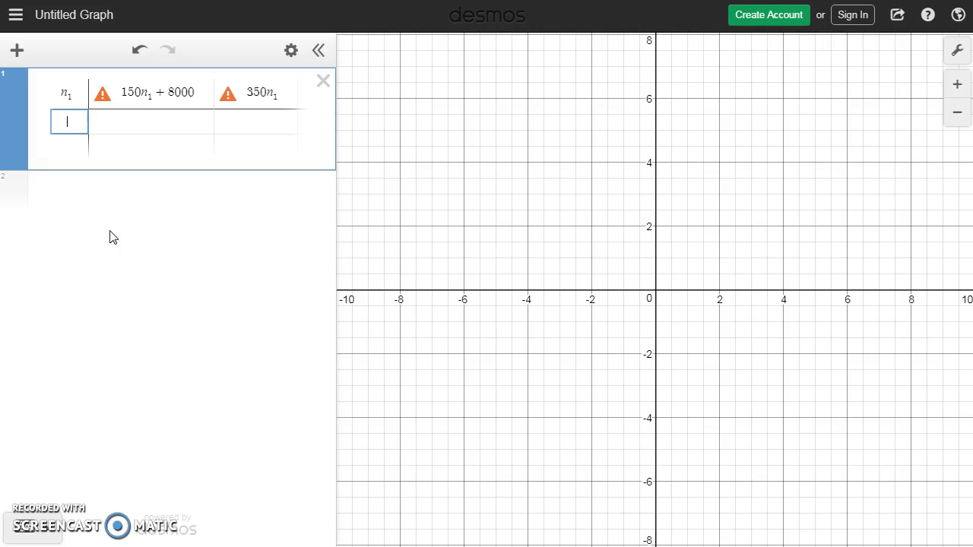
{"action": "type", "text": "0"}
{"action": "key", "text": "Return"}
{"action": "type", "text": "10"}
{"action": "key", "text": "Return"}
{"action": "type", "text": "20"}
{"action": "key", "text": "Return"}
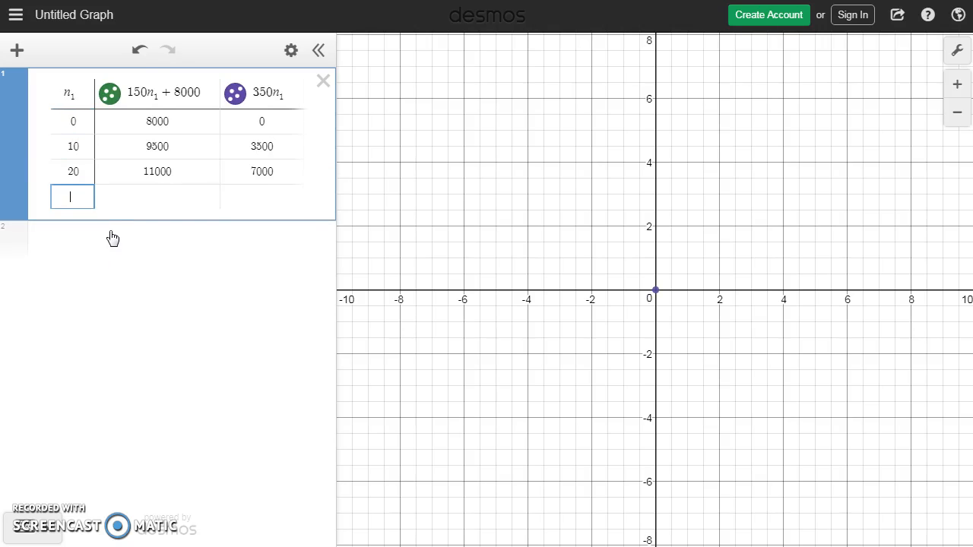
{"action": "type", "text": "30"}
{"action": "key", "text": "Return"}
{"action": "type", "text": "40"}
{"action": "key", "text": "Return"}
{"action": "type", "text": "50"}
{"action": "key", "text": "Return"}
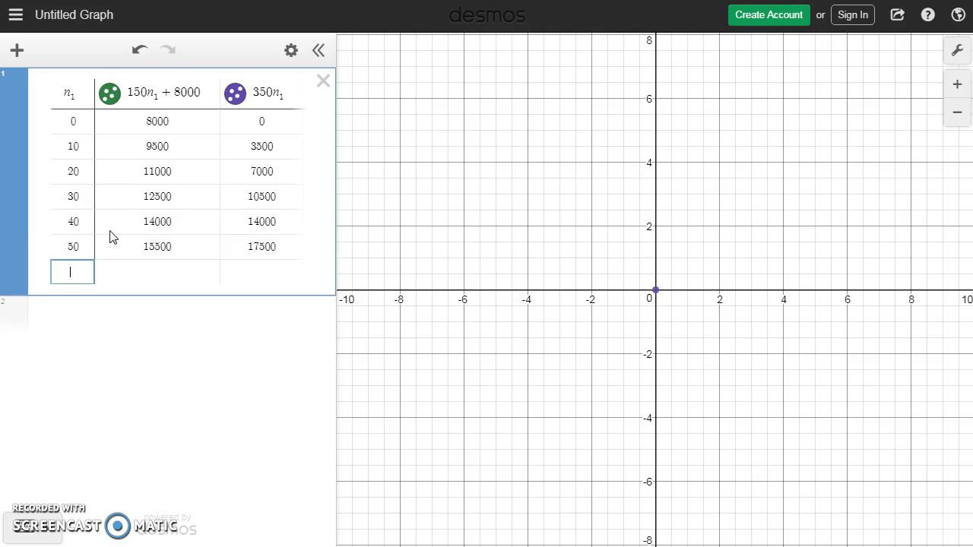
{"action": "type", "text": "60"}
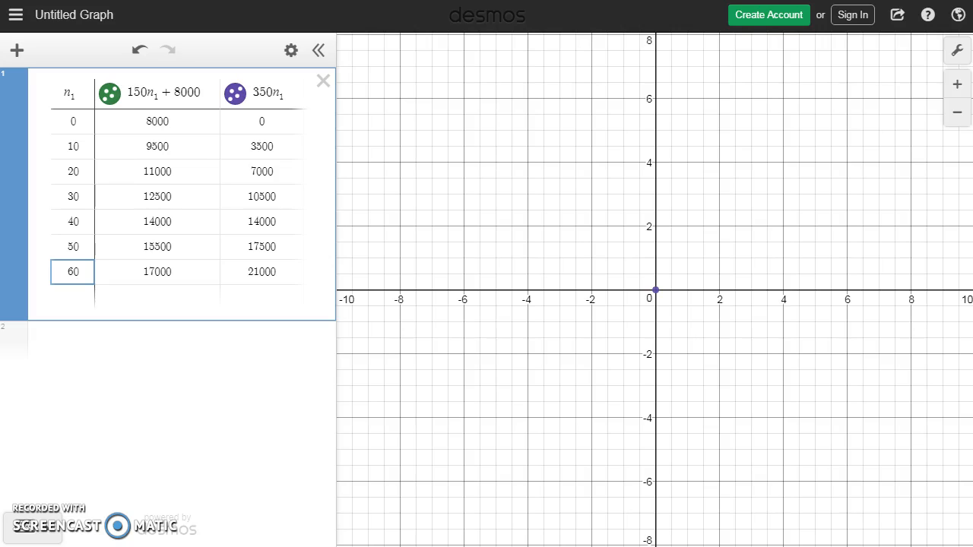
Step: Add the equations C = 150n + 8000 and R = 350n as separate expressions below the table
{"action": "left_click", "coordinate": [61, 341]}
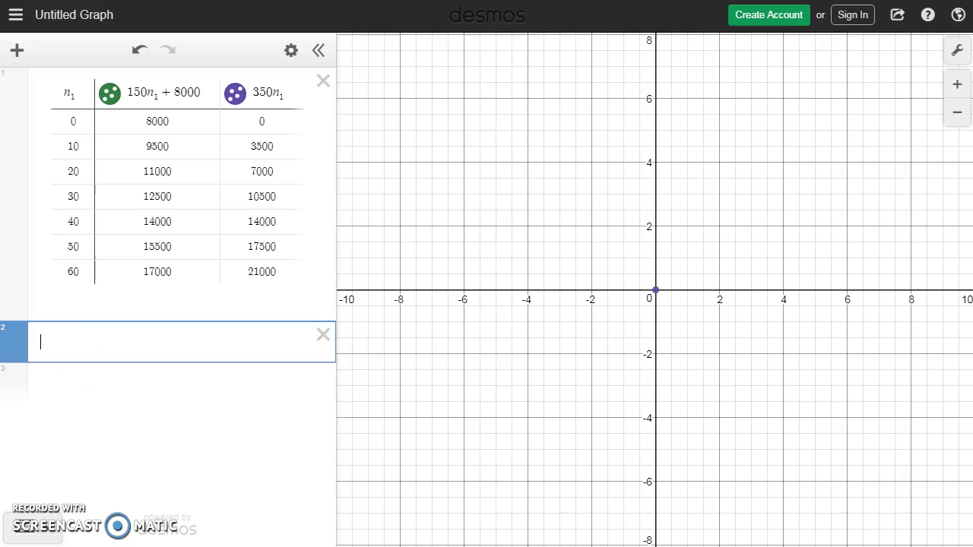
{"action": "type", "text": "C = 150n "}
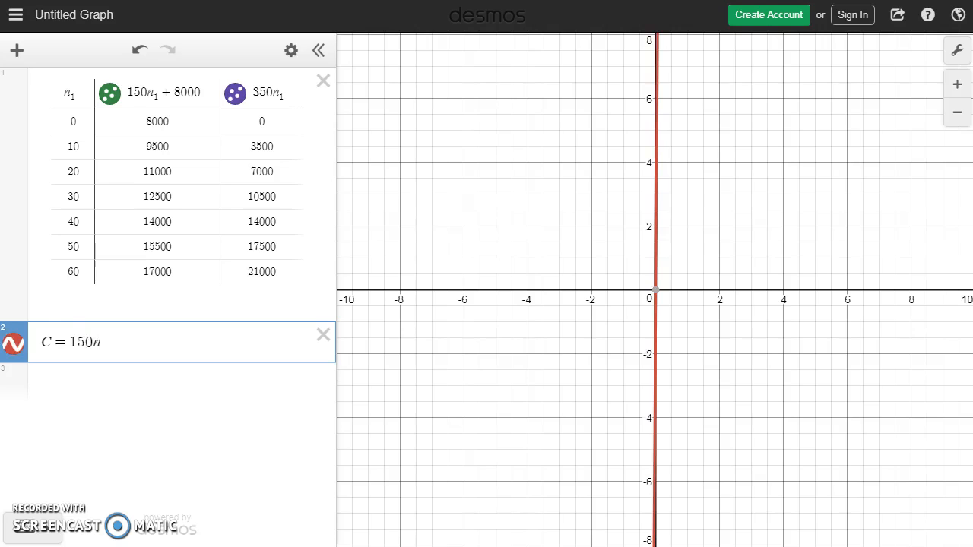
{"action": "type", "text": "+ 8000"}
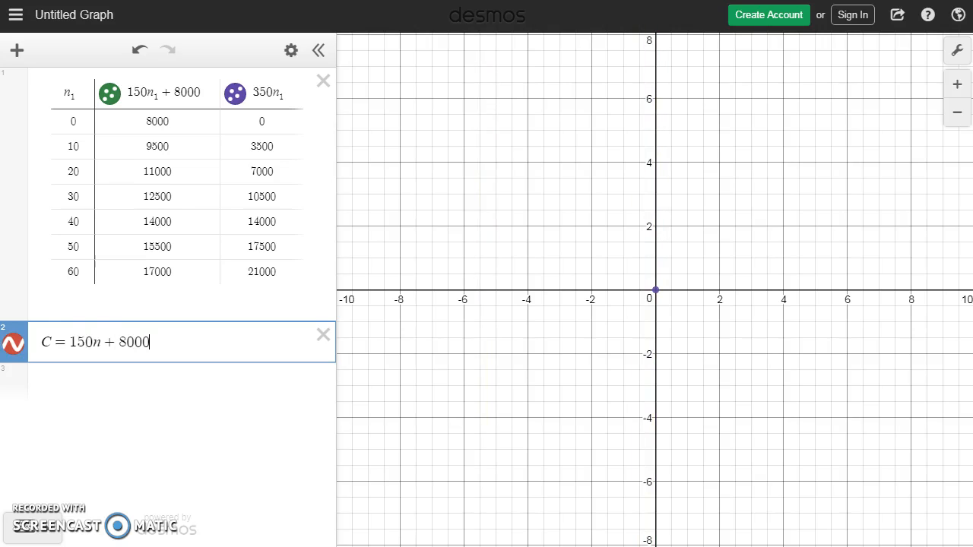
{"action": "left_click", "coordinate": [114, 405]}
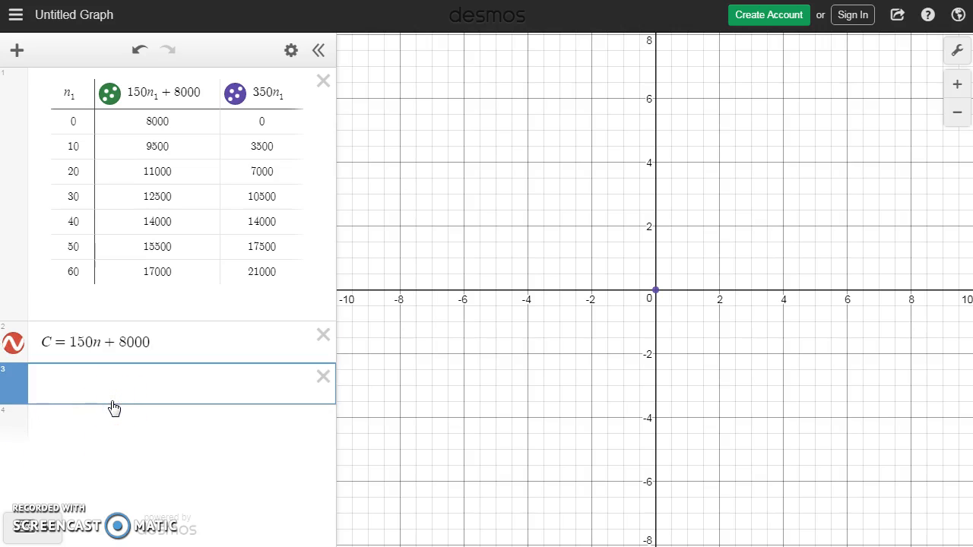
{"action": "type", "text": "R=350n"}
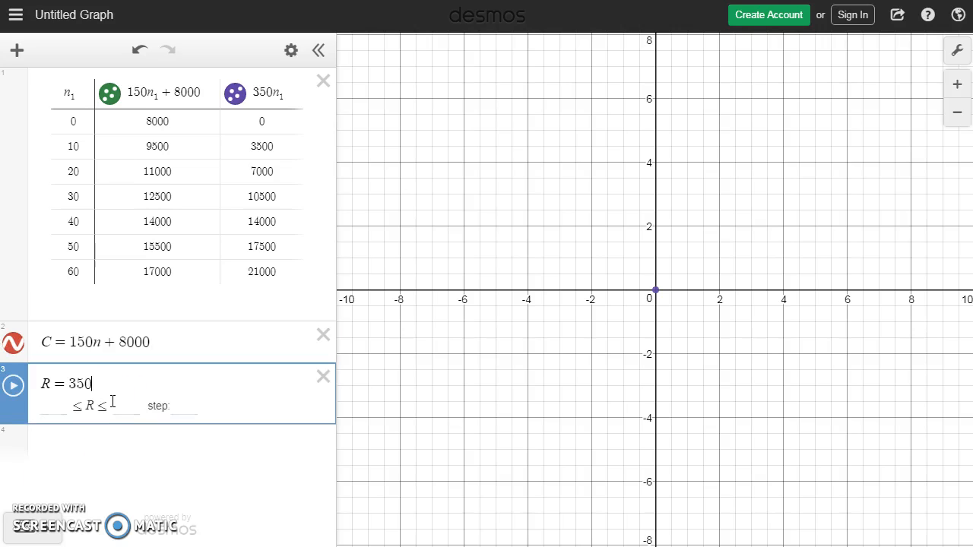
{"action": "left_click", "coordinate": [157, 389]}
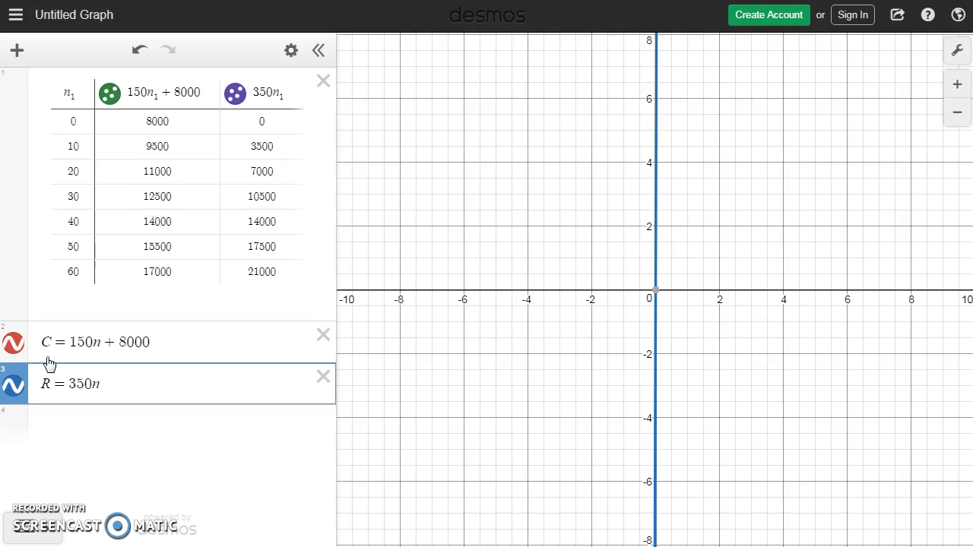
Step: Color the 150n₁ + 8000 points red and the 350n₁ points blue to match their lines
{"action": "left_click", "coordinate": [109, 95]}
{"action": "left_click", "coordinate": [201, 146]}
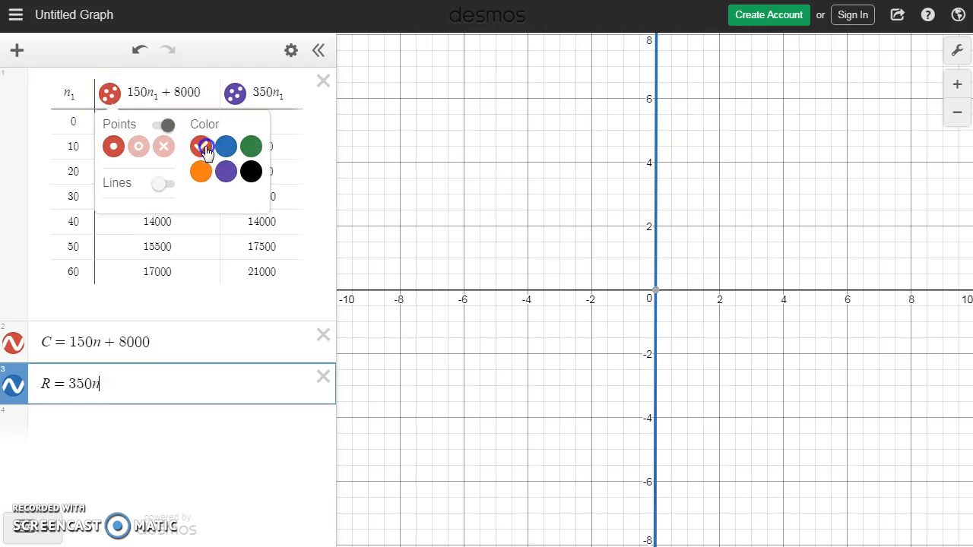
{"action": "left_click", "coordinate": [136, 93]}
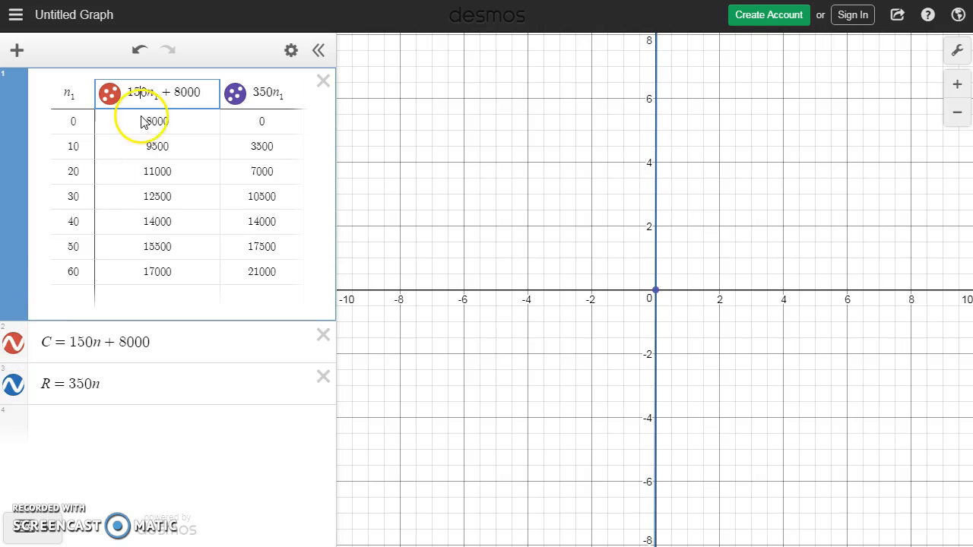
{"action": "left_click", "coordinate": [238, 94]}
{"action": "left_click", "coordinate": [351, 146]}
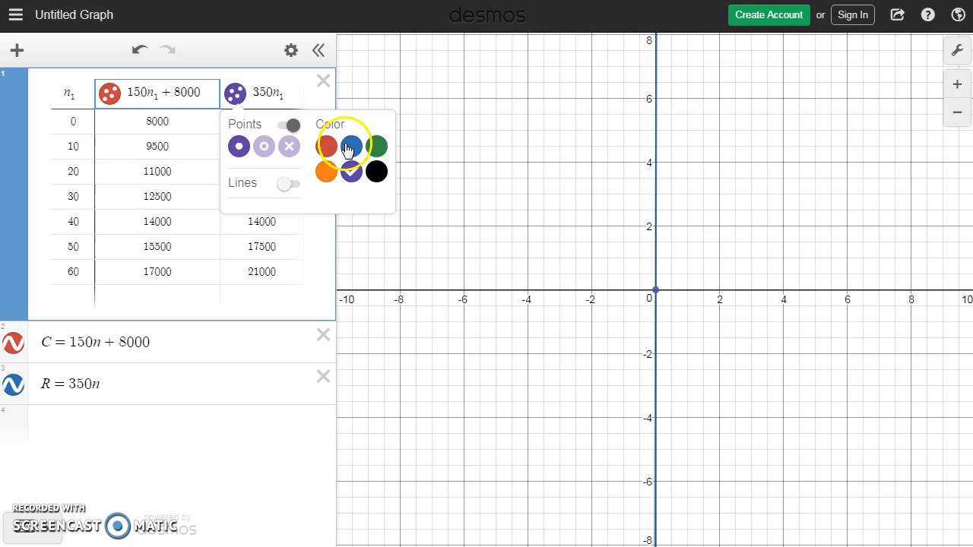
{"action": "left_click", "coordinate": [274, 92]}
{"action": "left_click", "coordinate": [118, 251]}
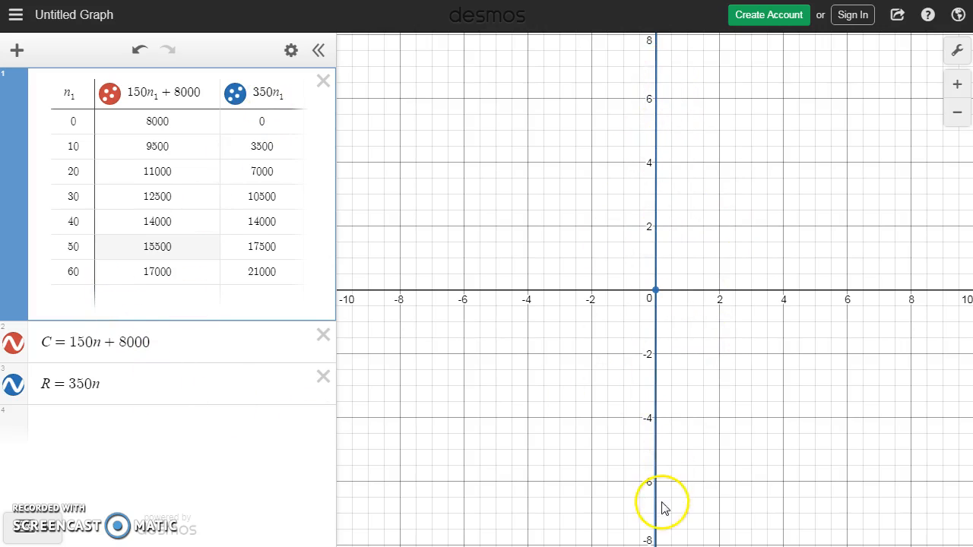
Step: Zoom out and shift the graph until the vertical axis covers all table points up to 21000
{"action": "scroll", "coordinate": [764, 298], "scroll_direction": "down", "scroll_amount": 5}
{"action": "scroll", "coordinate": [769, 296], "scroll_direction": "down", "scroll_amount": 10}
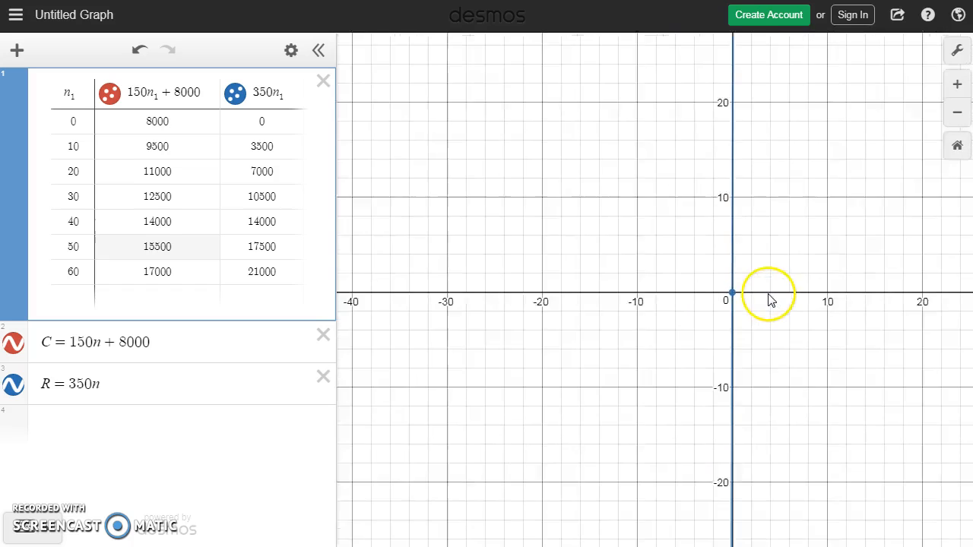
{"action": "scroll", "coordinate": [773, 289], "scroll_direction": "down", "scroll_amount": 5}
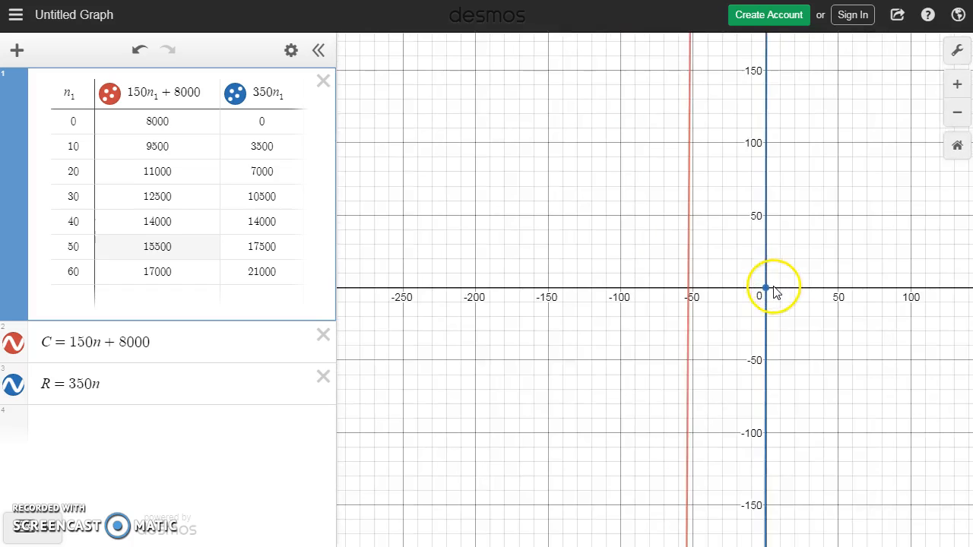
{"action": "left_click_drag", "start_coordinate": [836, 232], "coordinate": [583, 348]}
{"action": "scroll", "coordinate": [659, 336], "scroll_direction": "down", "scroll_amount": 10}
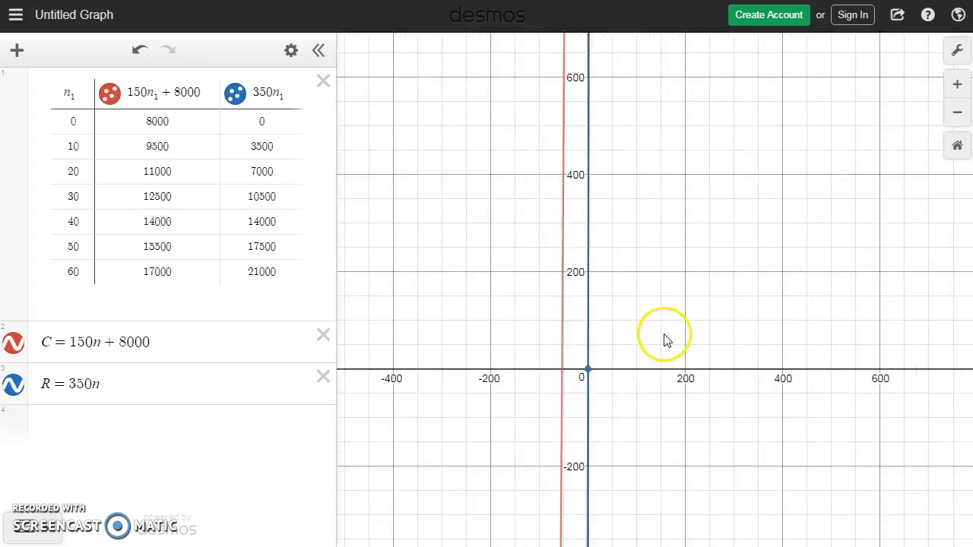
{"action": "scroll", "coordinate": [665, 339], "scroll_direction": "down", "scroll_amount": 10}
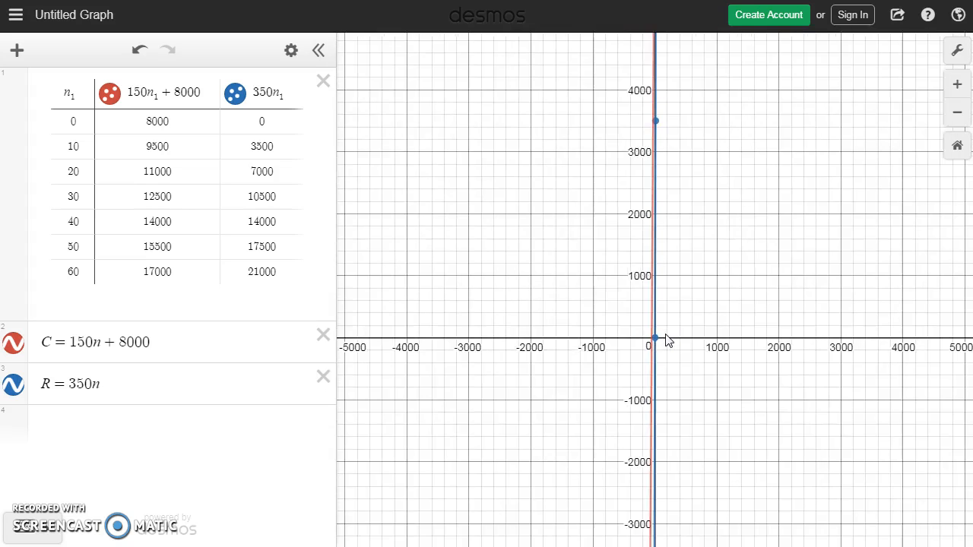
{"action": "left_click", "coordinate": [675, 332]}
{"action": "scroll", "coordinate": [730, 274], "scroll_direction": "down", "scroll_amount": 1}
{"action": "left_click_drag", "start_coordinate": [833, 201], "coordinate": [770, 257]}
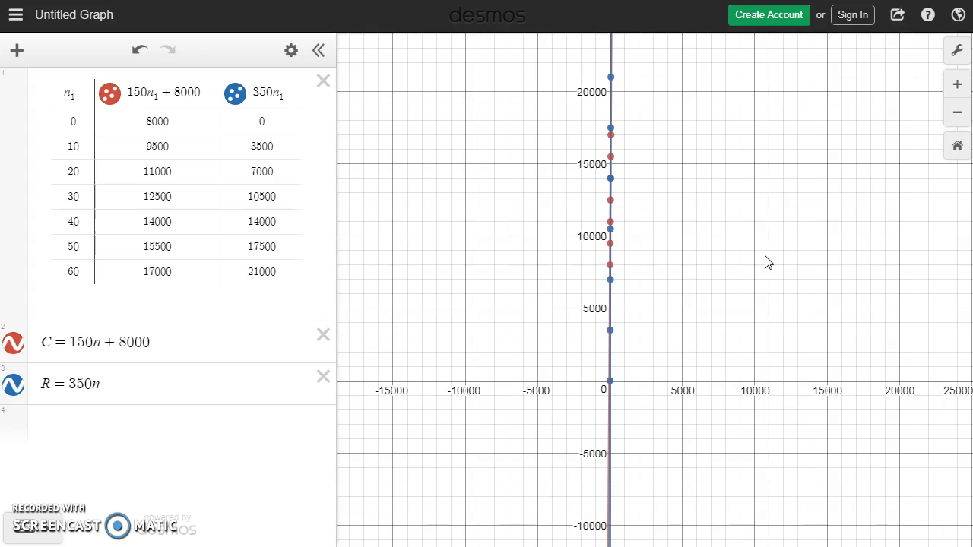
Step: Set the x-axis range from 0 to 80 and reposition the graph to show the origin and all plotted points
{"action": "left_click", "coordinate": [957, 51]}
{"action": "left_click_drag", "start_coordinate": [719, 195], "coordinate": [703, 213]}
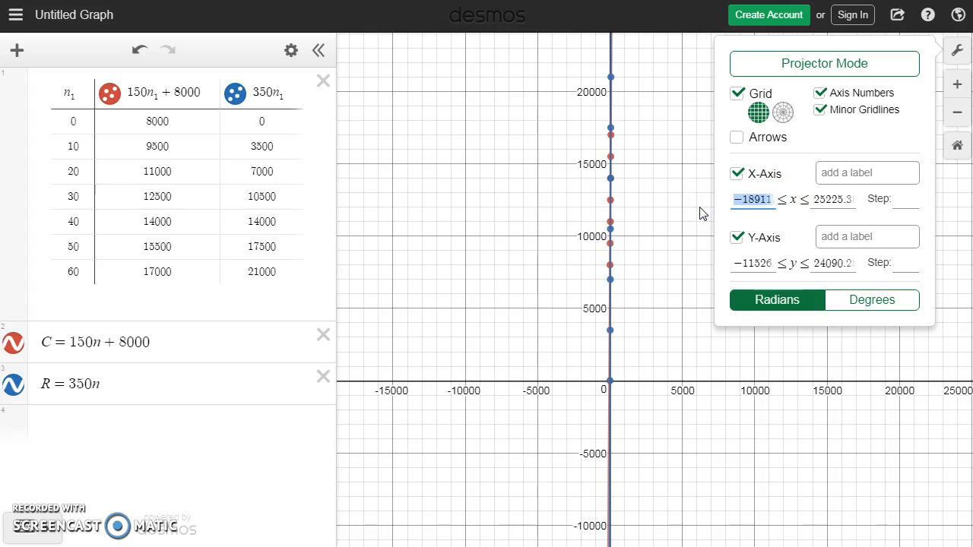
{"action": "type", "text": "0"}
{"action": "key", "text": "Tab"}
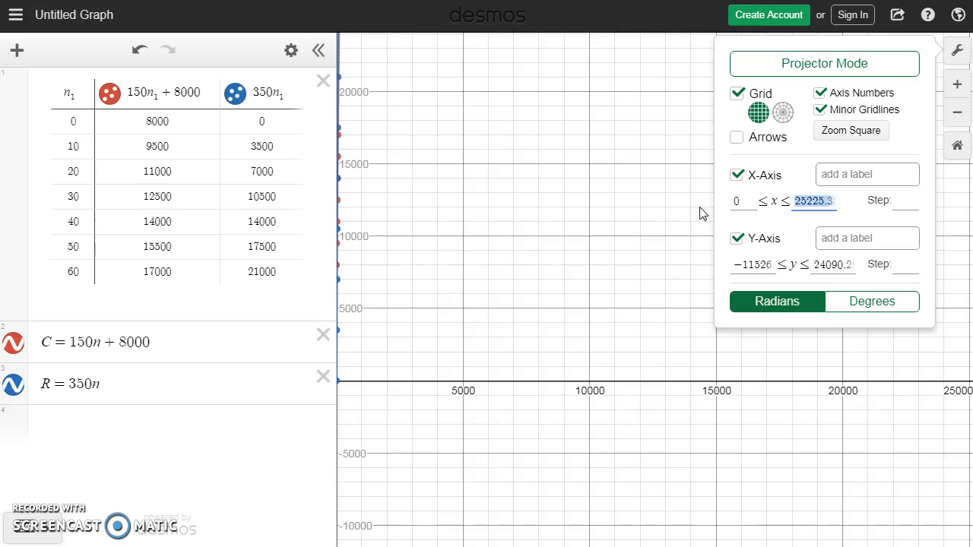
{"action": "type", "text": "80"}
{"action": "key", "text": "Tab"}
{"action": "key", "text": "Tab"}
{"action": "key", "text": "Tab"}
{"action": "key", "text": "Tab"}
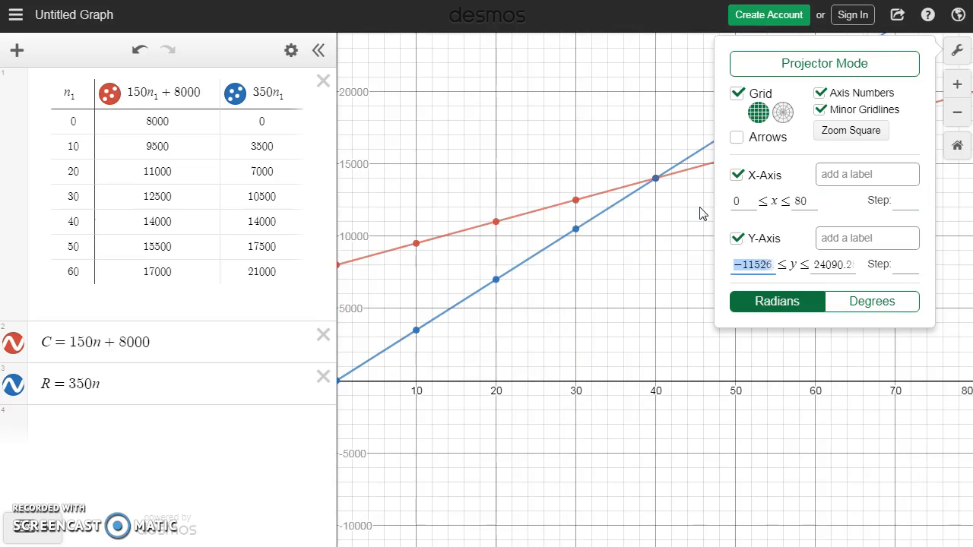
{"action": "left_click", "coordinate": [593, 304]}
{"action": "left_click_drag", "start_coordinate": [608, 325], "coordinate": [652, 382]}
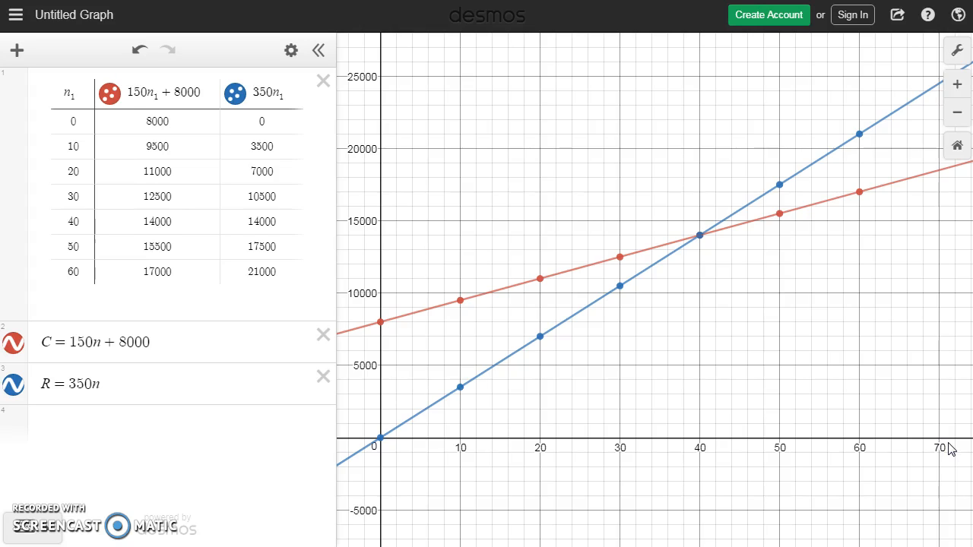
Step: Select the R = 350n line and inspect the coordinates of its intersection with the cost line
{"action": "left_click", "coordinate": [678, 255]}
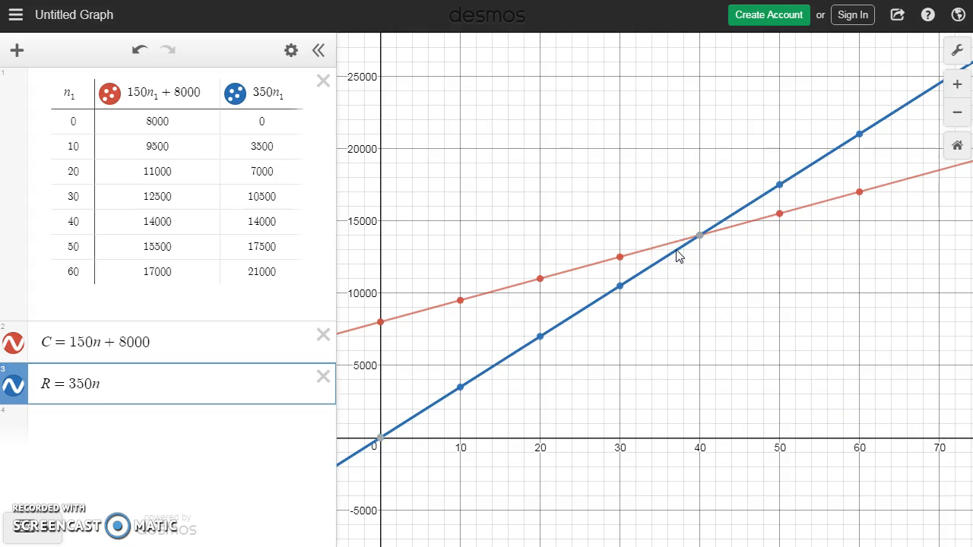
{"action": "left_click", "coordinate": [700, 238]}
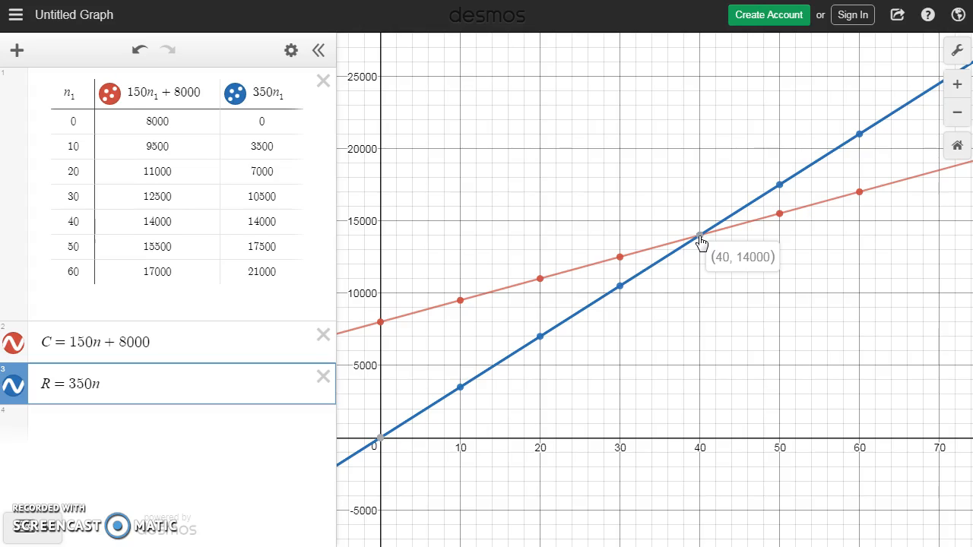
{"action": "left_click", "coordinate": [547, 461]}
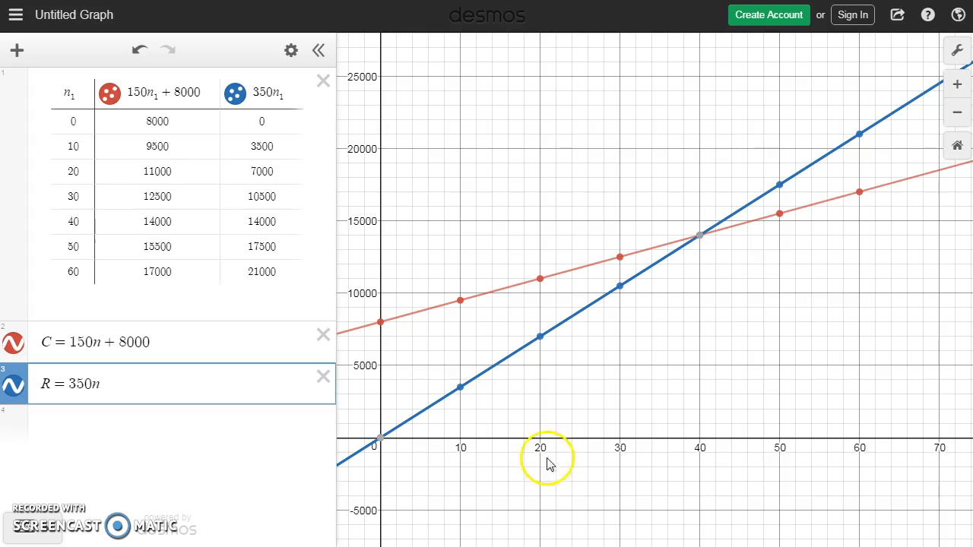
Step: Consult exercise 7a in the e-textbook, then graph the profit function P = 200n − 8000 as a new expression in Desmos
{"action": "key", "text": "ctrl+Tab"}
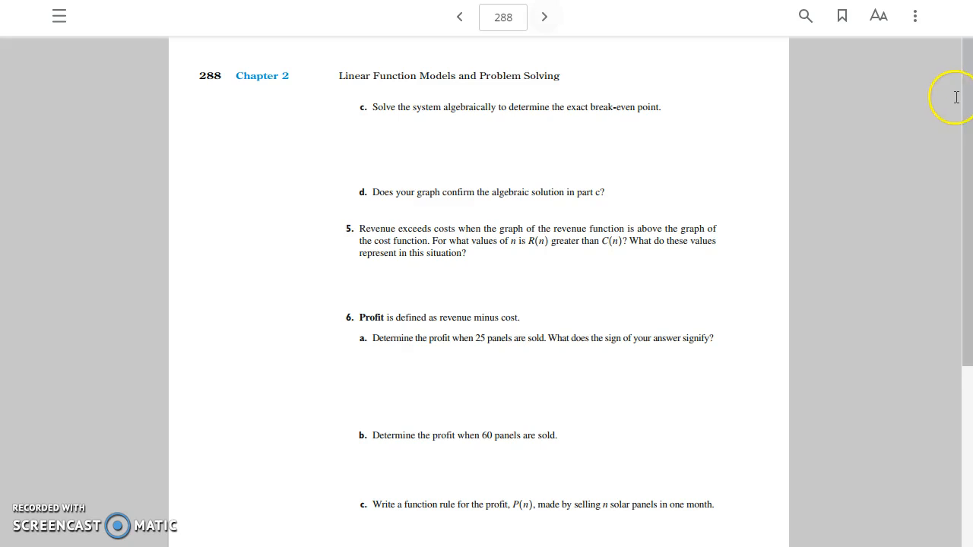
{"action": "left_click_drag", "start_coordinate": [966, 114], "coordinate": [951, 333]}
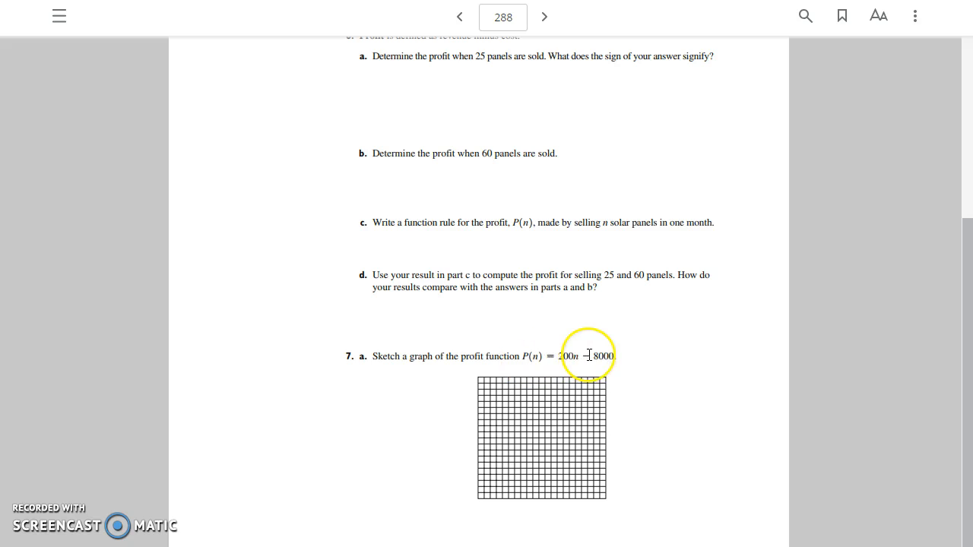
{"action": "left_click", "coordinate": [236, 0]}
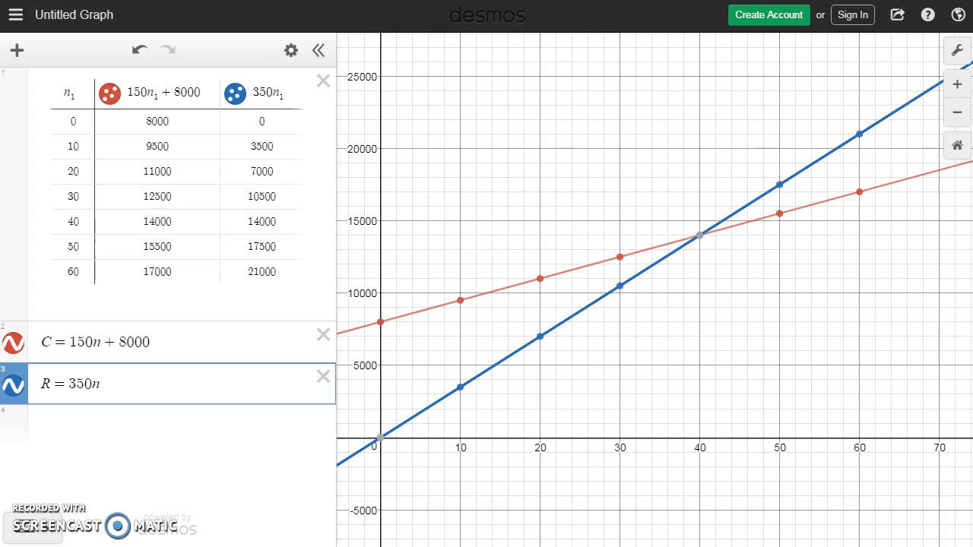
{"action": "left_click", "coordinate": [106, 417]}
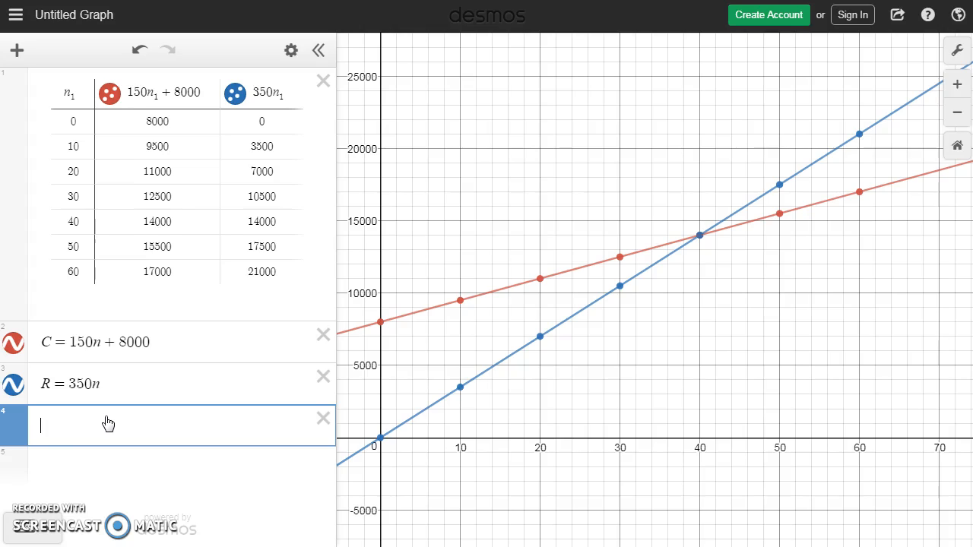
{"action": "type", "text": "P = 200"}
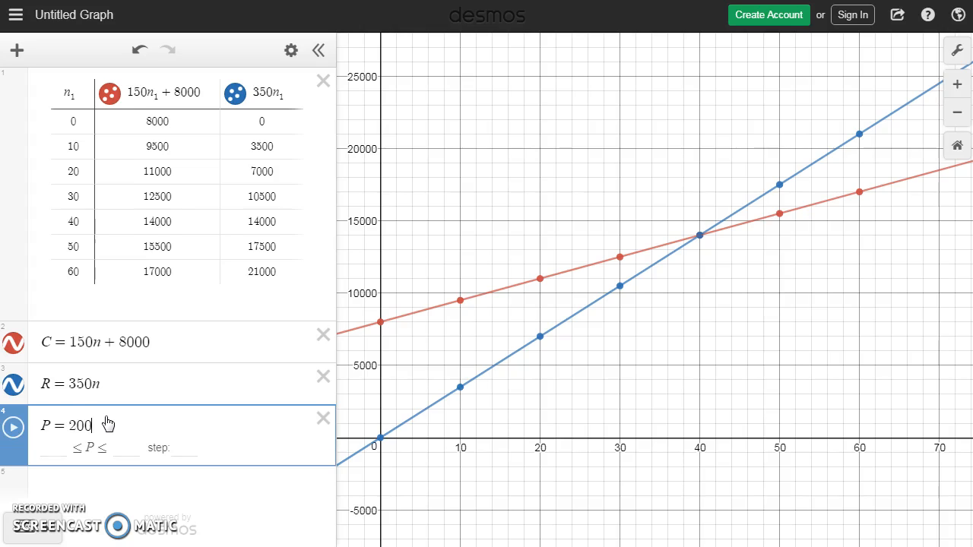
{"action": "type", "text": "n - 8000"}
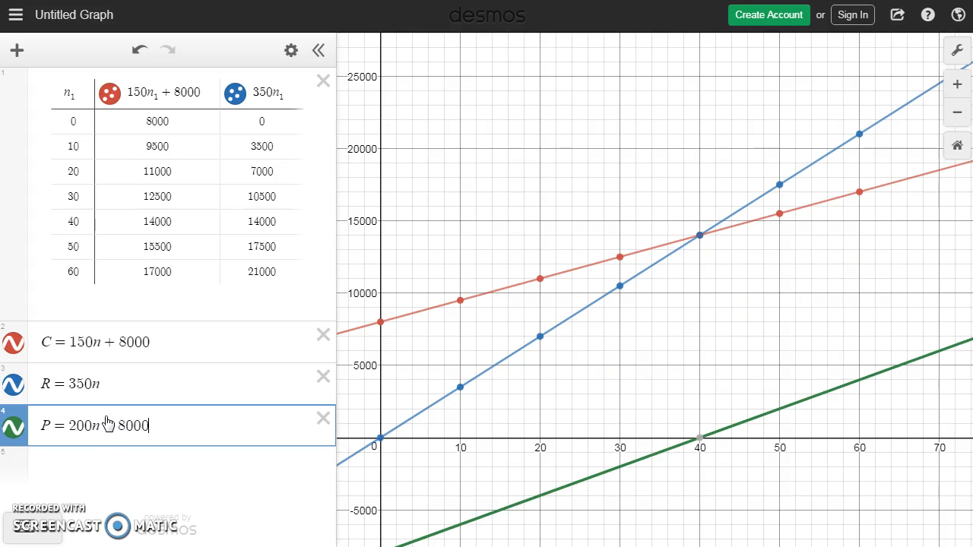
Step: Select the profit line P = 200n − 8000 and inspect the coordinates of its horizontal and vertical intercepts
{"action": "left_click_drag", "start_coordinate": [674, 397], "coordinate": [687, 274]}
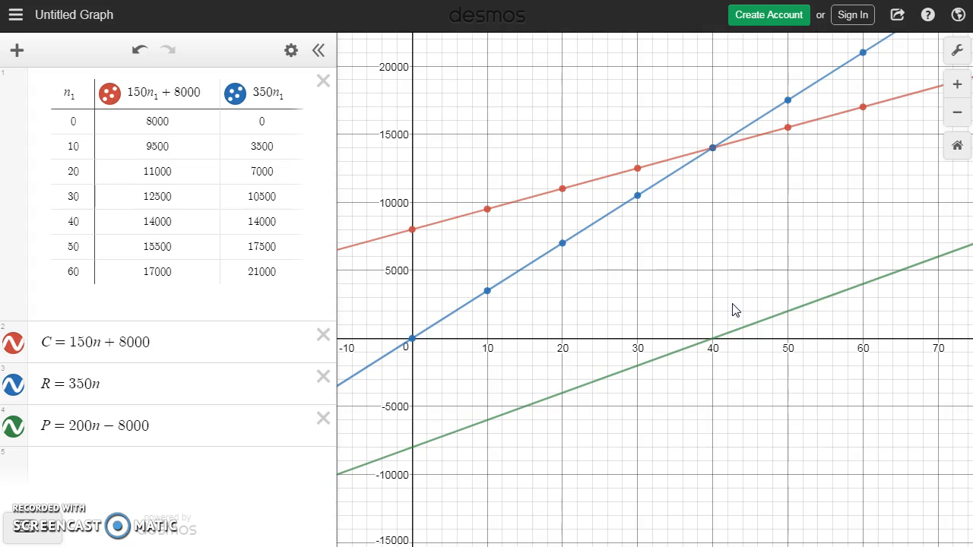
{"action": "left_click", "coordinate": [631, 370]}
{"action": "left_click", "coordinate": [713, 340]}
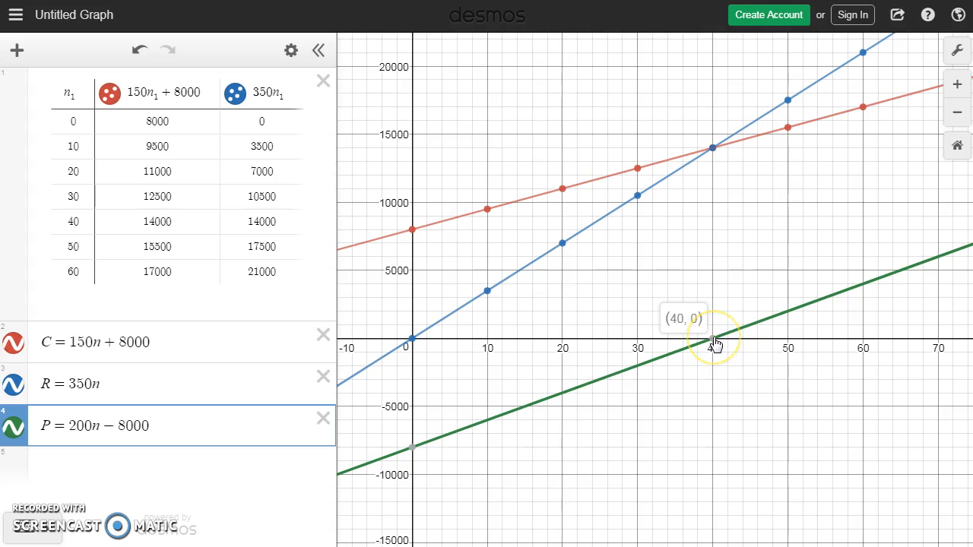
{"action": "left_click", "coordinate": [412, 448]}
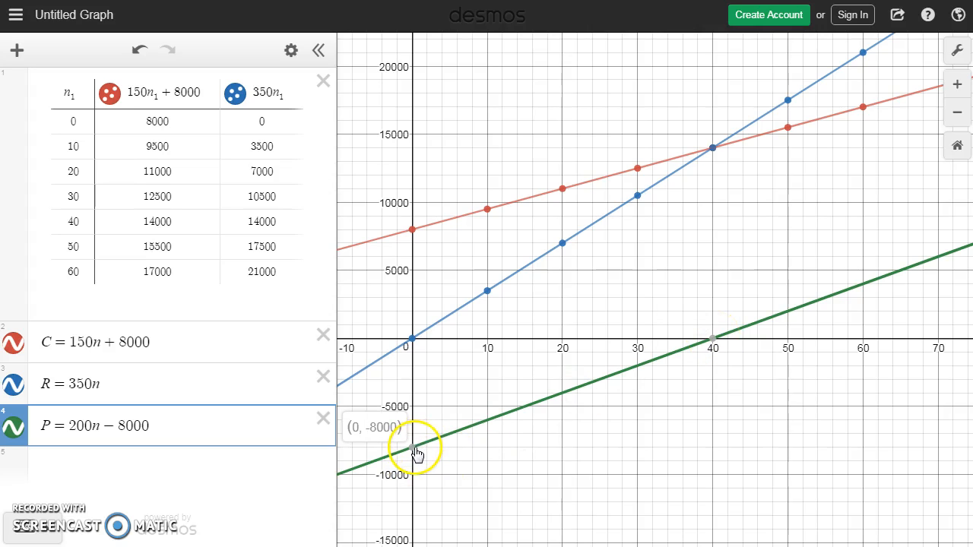
{"action": "left_click", "coordinate": [726, 375]}
{"action": "left_click", "coordinate": [714, 342]}
{"action": "mouse_move", "coordinate": [715, 342]}
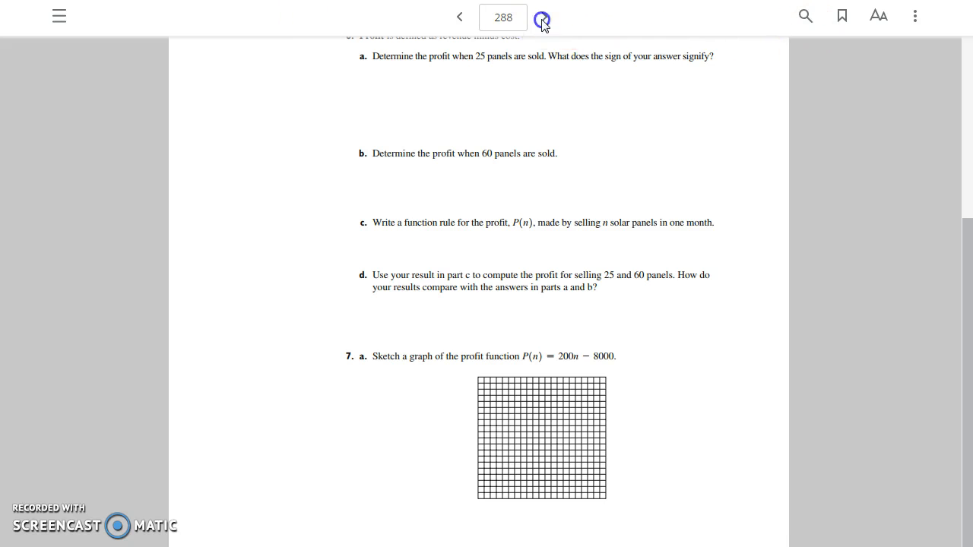
Step: Switch to the e-textbook, go to page 289 and read exercise 8 about the paver company's cost and revenue
{"action": "left_click", "coordinate": [543, 17]}
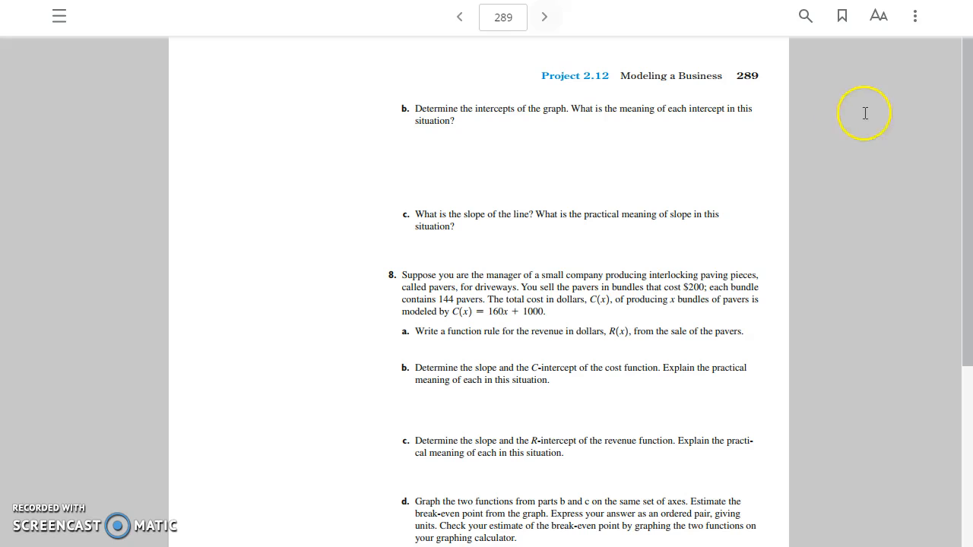
{"action": "left_click_drag", "start_coordinate": [964, 104], "coordinate": [958, 226]}
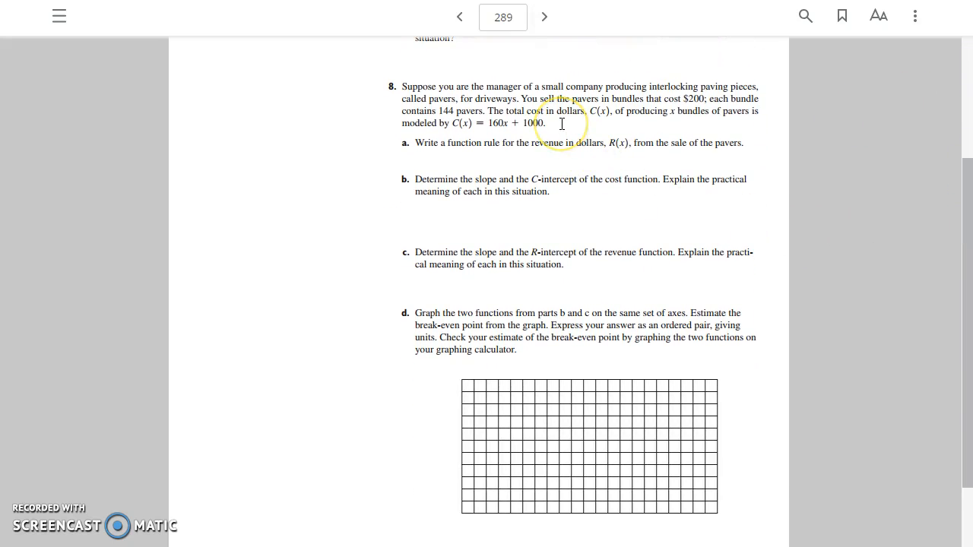